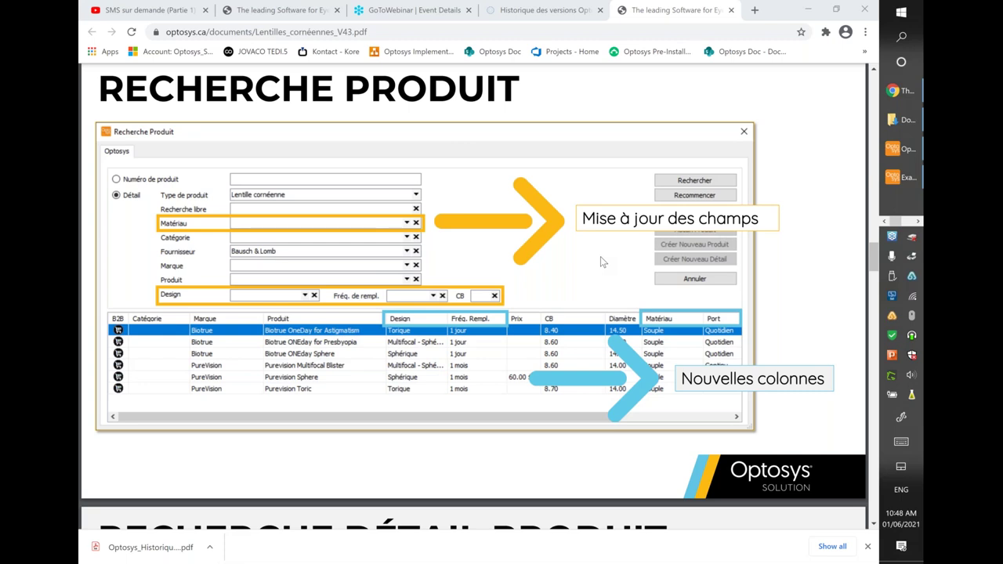
Switch from the browser to Optosys and bring up the demo patient's open exam at the final contact lens prescription.
{"action": "key", "text": "alt+Tab"}
{"action": "key", "text": "alt+Tab"}
{"action": "key", "text": "alt+Tab"}
{"action": "key", "text": "alt+Tab"}
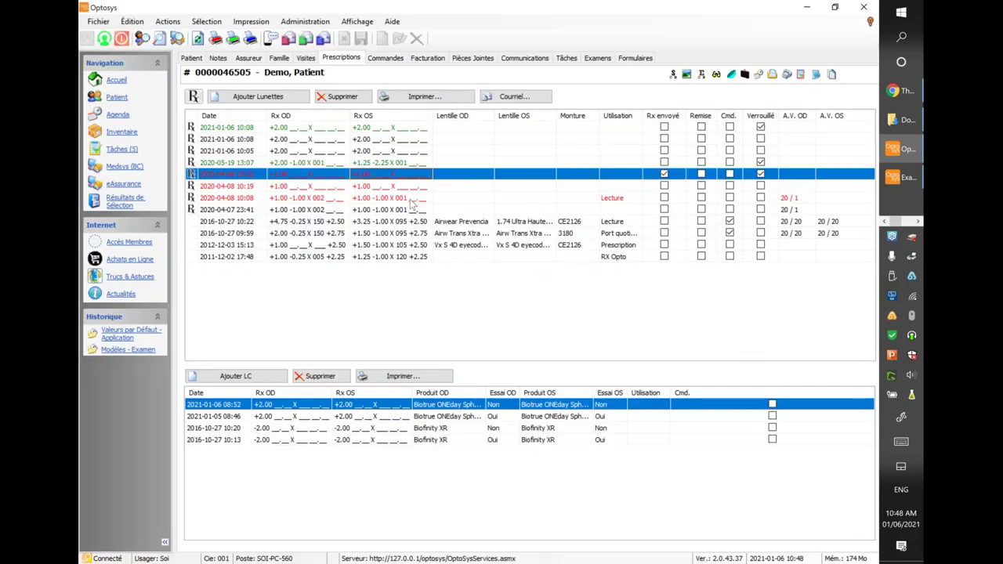
{"action": "left_click", "coordinate": [597, 59]}
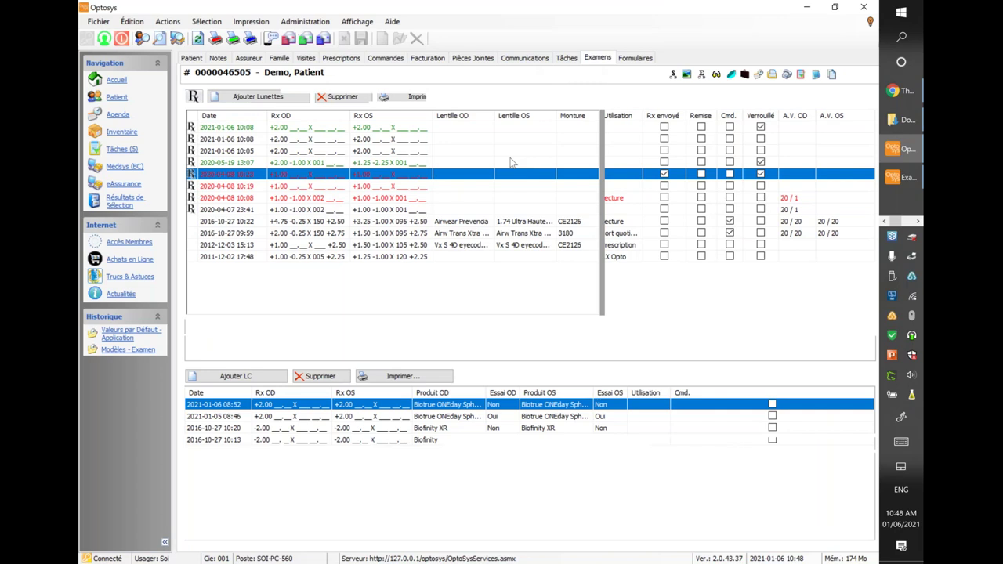
{"action": "left_click", "coordinate": [893, 178]}
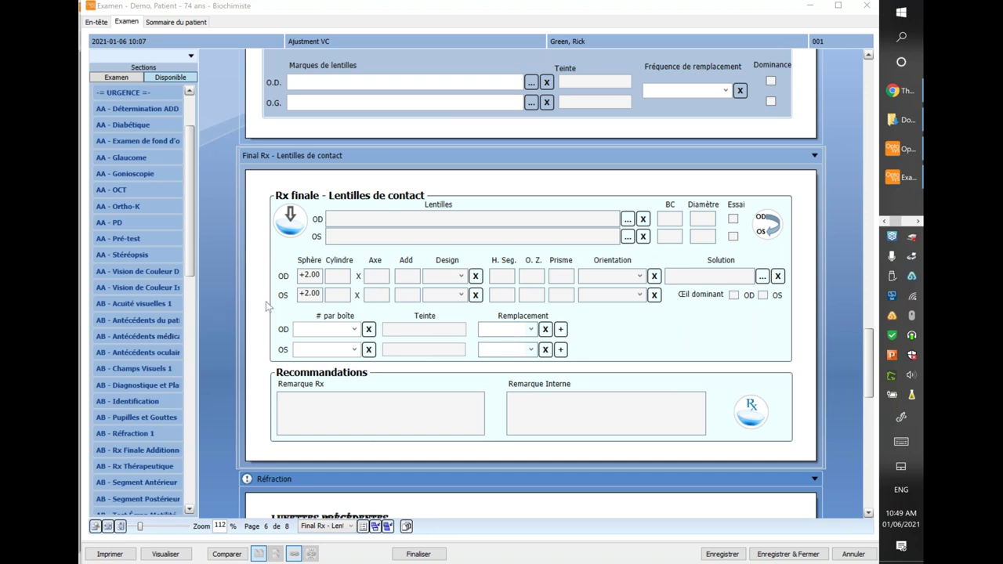
Search for spherical contact lenses from the supplier Bausch & Lomb for the OD lens of the final prescription.
{"action": "left_click", "coordinate": [627, 220]}
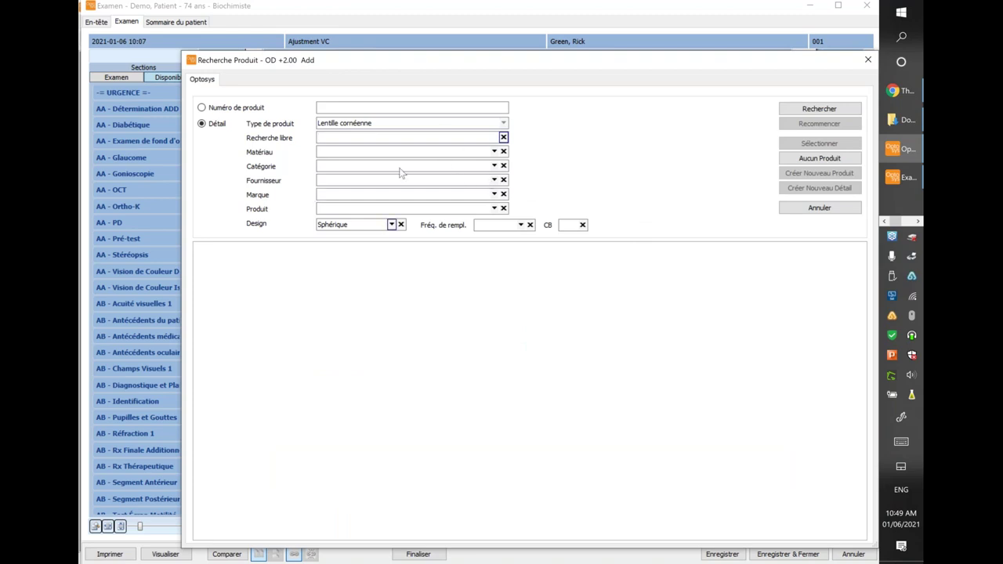
{"action": "left_click", "coordinate": [345, 182]}
{"action": "type", "text": "b"}
{"action": "left_click", "coordinate": [346, 196]}
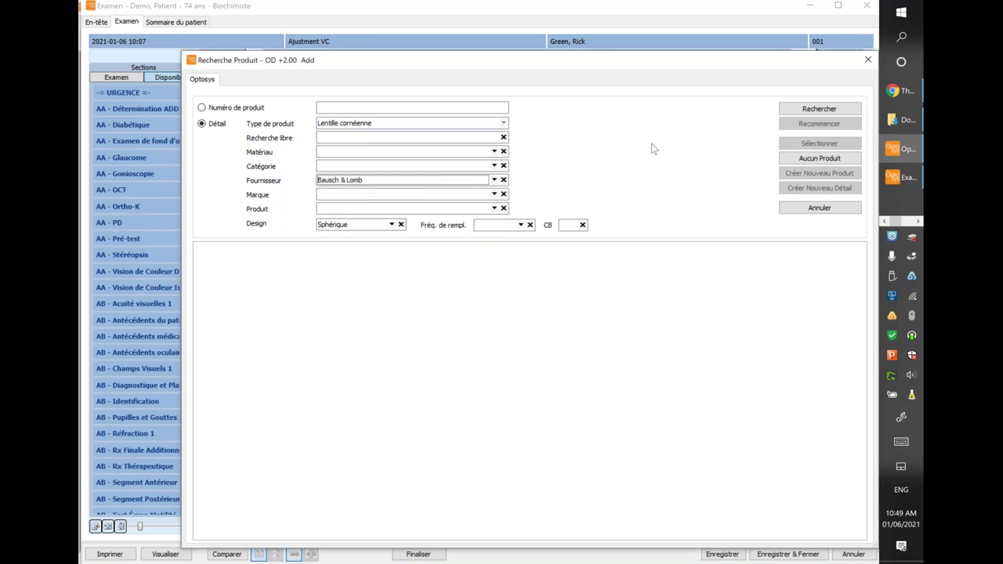
{"action": "left_click", "coordinate": [801, 116]}
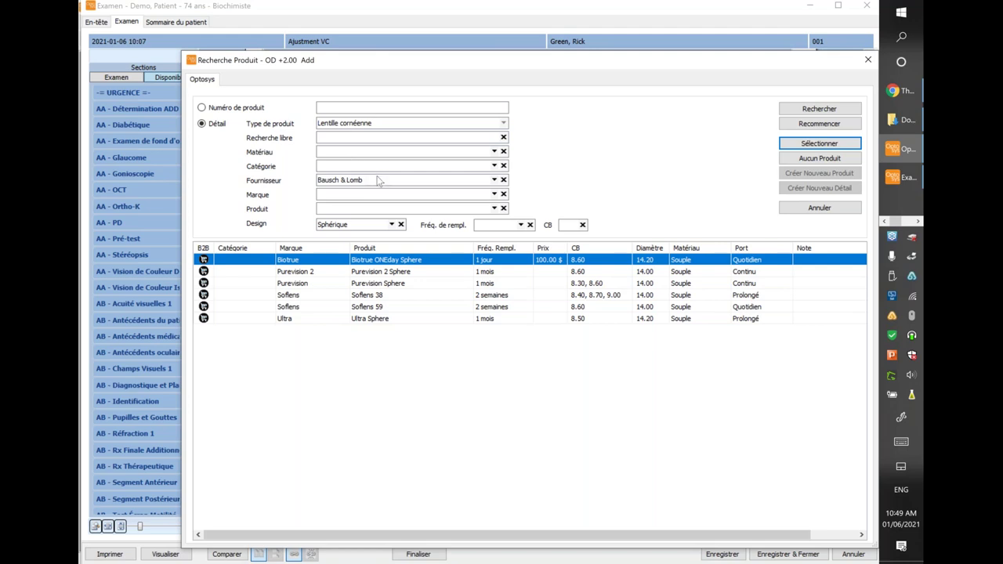
Choose Biotrue ONEday Sphere in the 90-lens box, item 38082, as the OD lens and proceed despite insufficient inventory.
{"action": "double_click", "coordinate": [444, 258]}
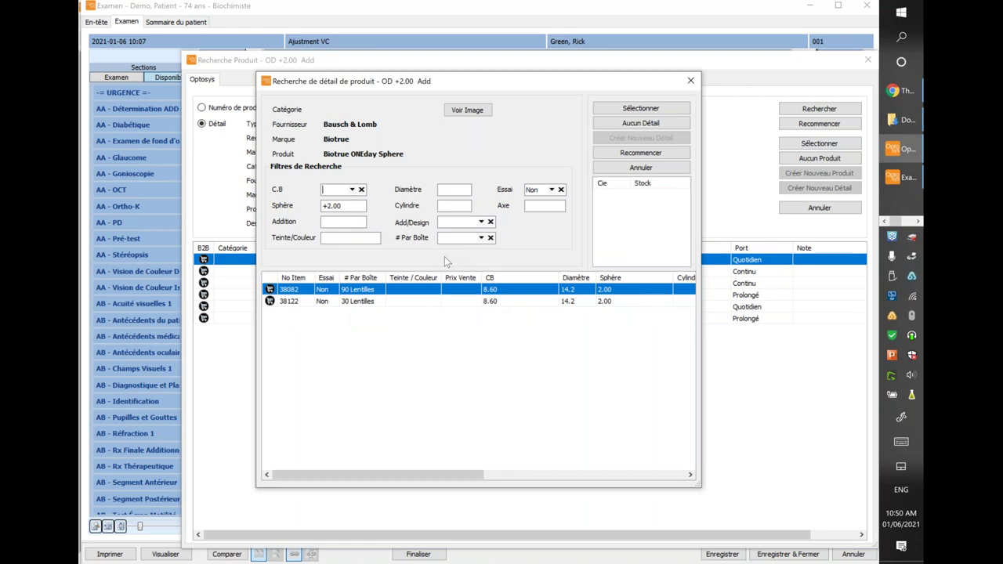
{"action": "double_click", "coordinate": [357, 292]}
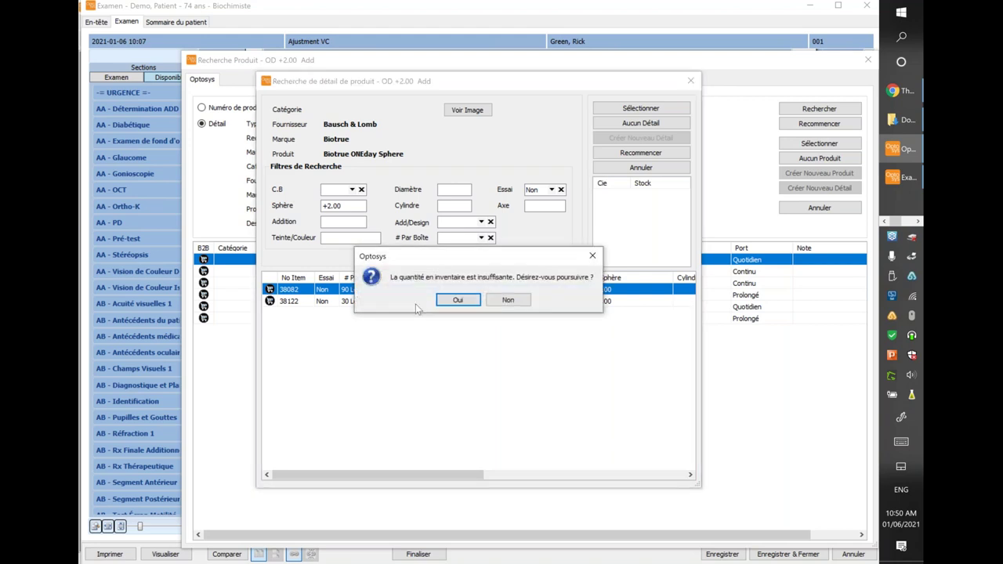
{"action": "left_click", "coordinate": [454, 303]}
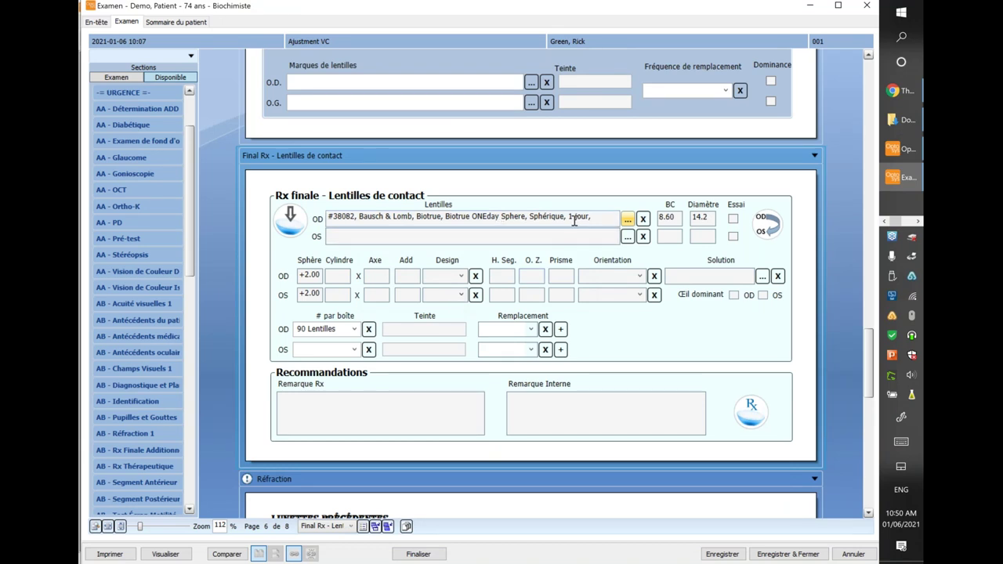
Copy the OD lens to OS and generate the contact lens prescription from the exam.
{"action": "left_click", "coordinate": [760, 226]}
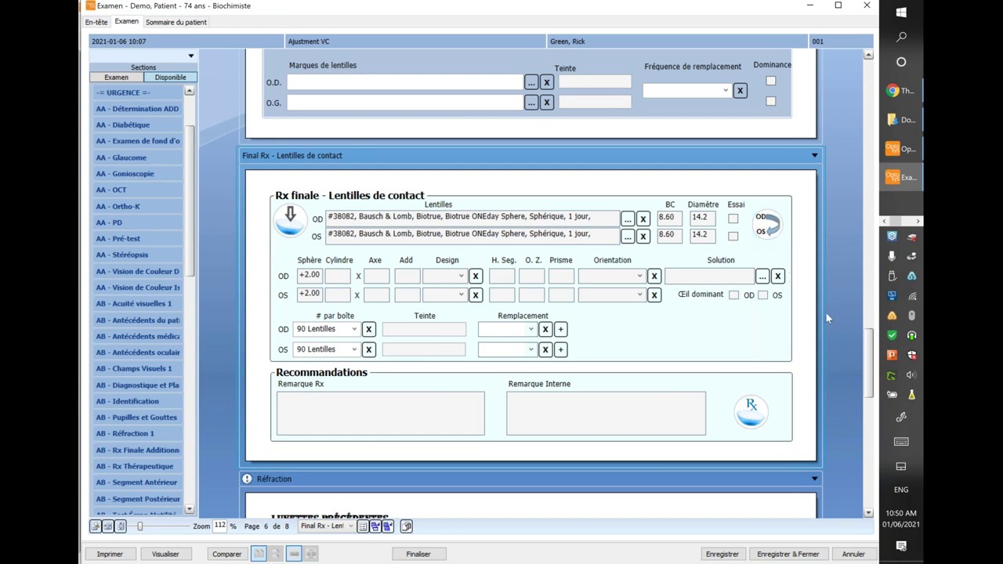
{"action": "left_click", "coordinate": [754, 406]}
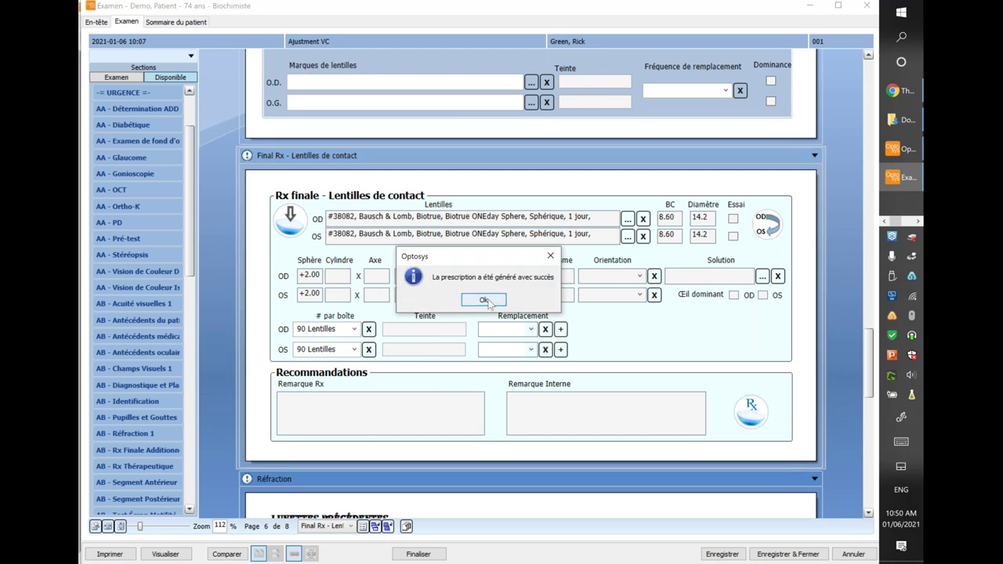
{"action": "left_click", "coordinate": [488, 302]}
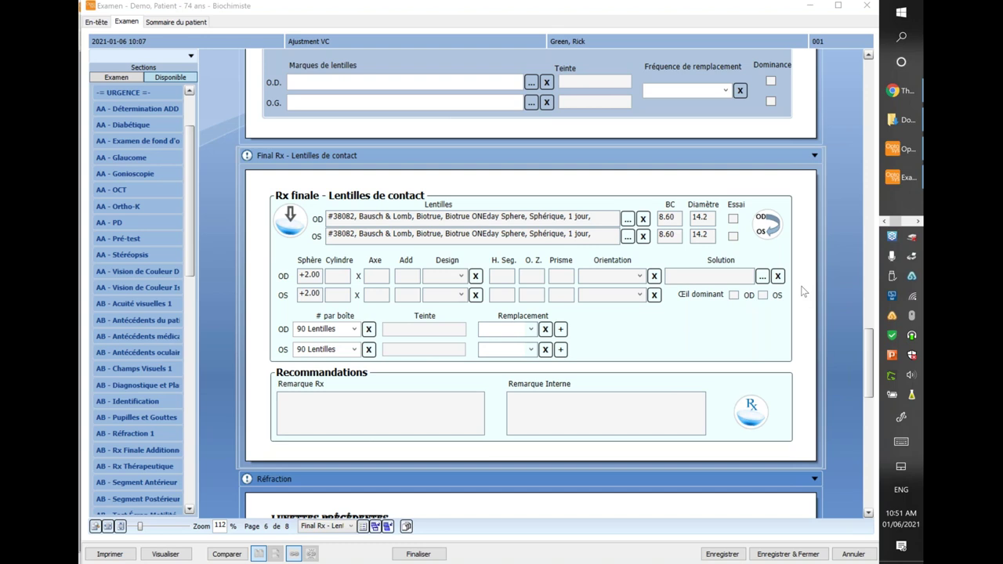
Open the newest contact lens prescription in the patient's file and set its duration to 12 mois.
{"action": "left_click", "coordinate": [819, 11]}
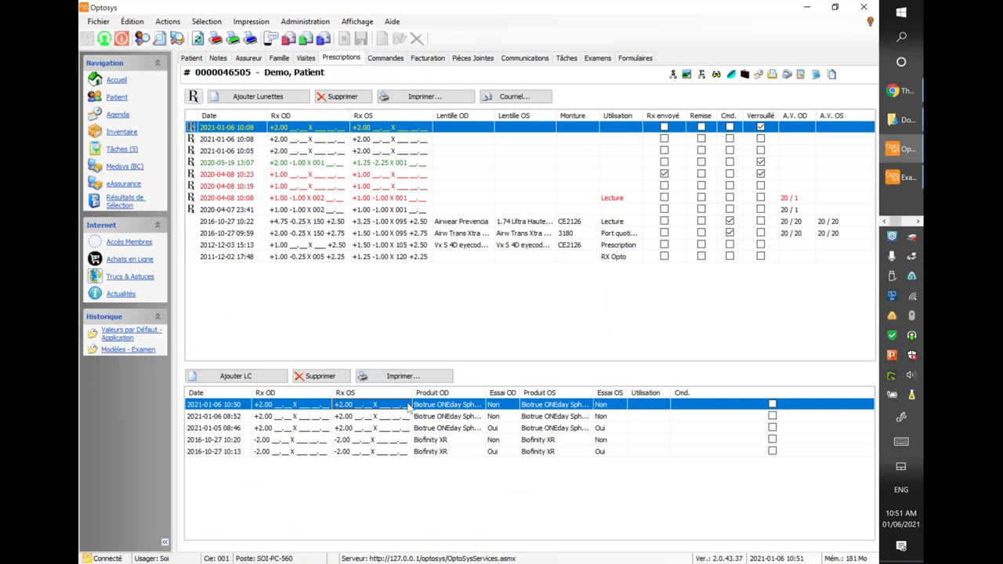
{"action": "double_click", "coordinate": [407, 407]}
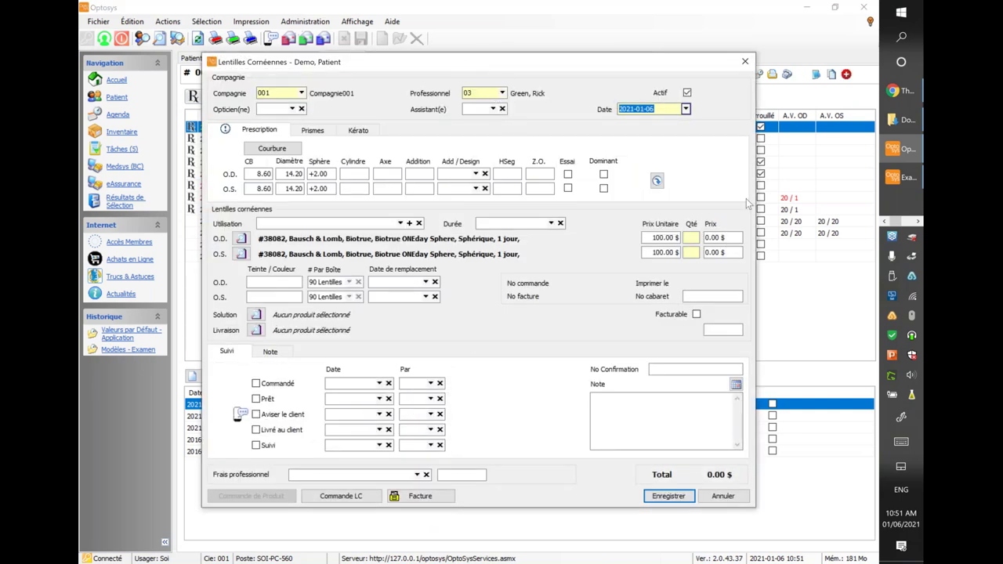
{"action": "left_click", "coordinate": [815, 205]}
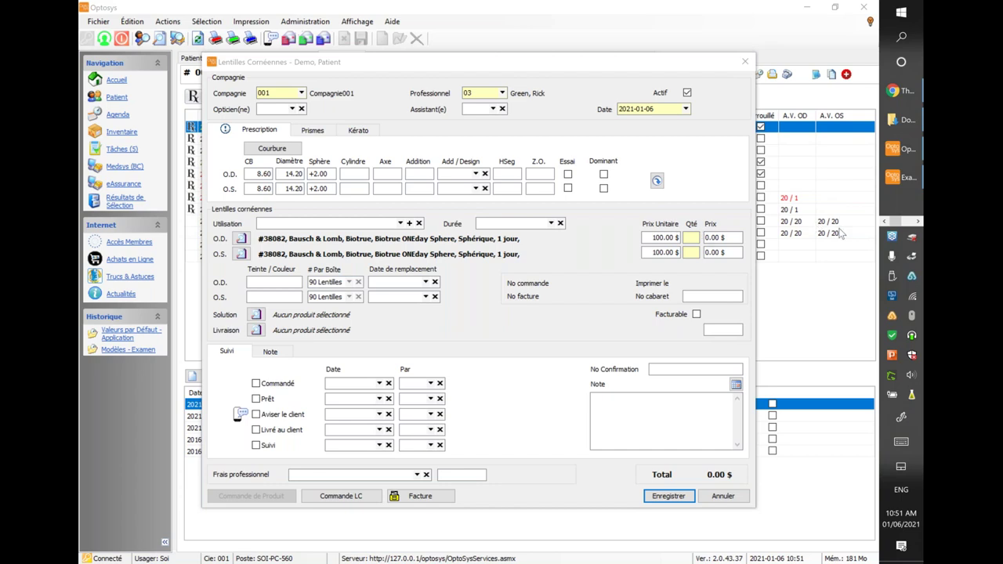
{"action": "left_click", "coordinate": [689, 237]}
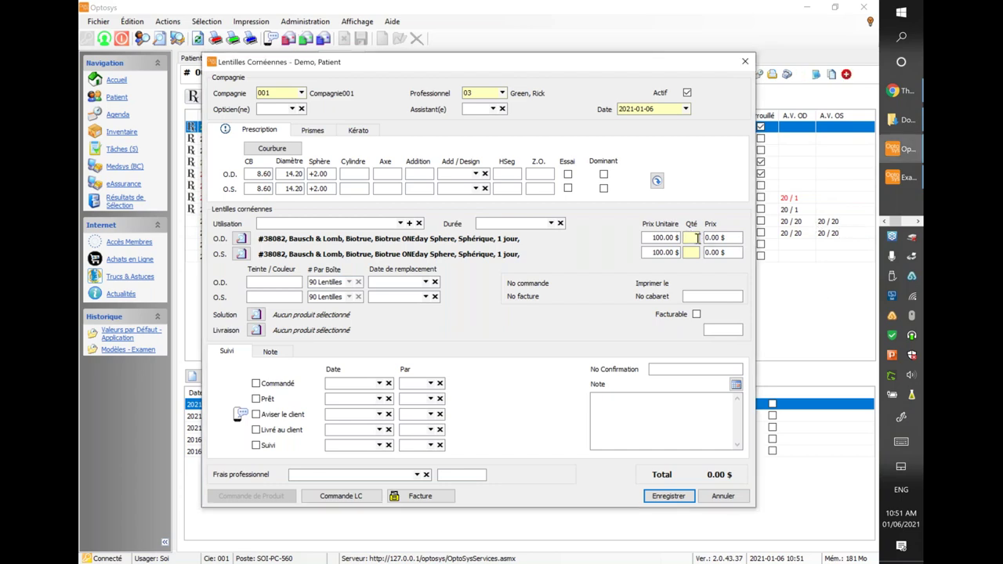
{"action": "left_click", "coordinate": [551, 223]}
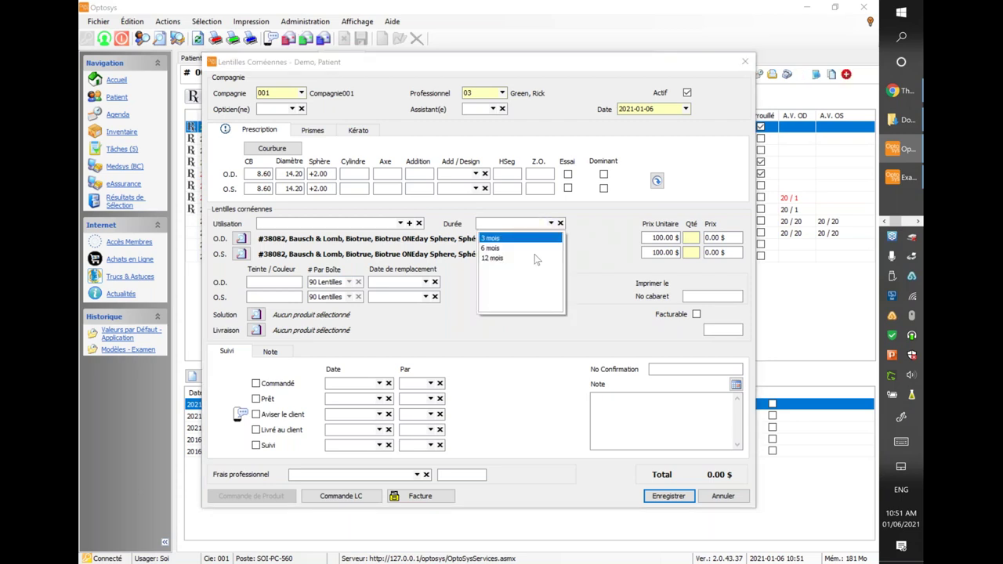
{"action": "left_click", "coordinate": [530, 258]}
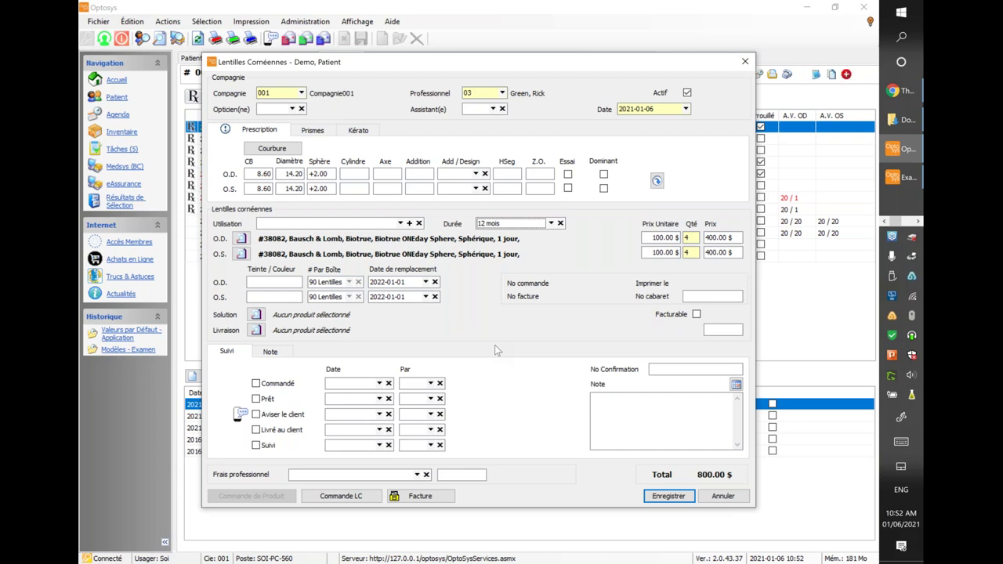
Create a contact lens order from the prescription and set it to be delivered to Patient.
{"action": "left_click", "coordinate": [357, 497]}
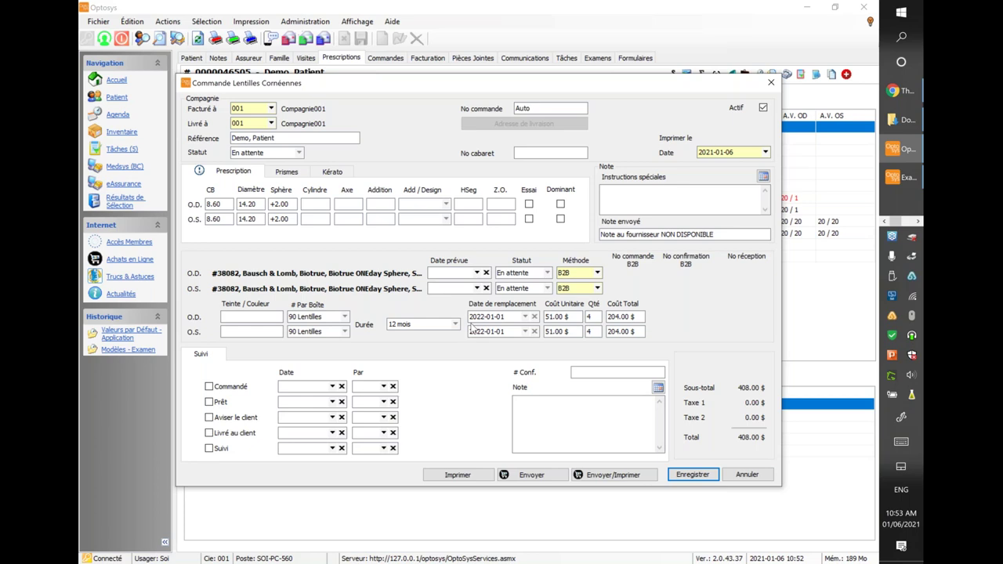
{"action": "left_click", "coordinate": [271, 124]}
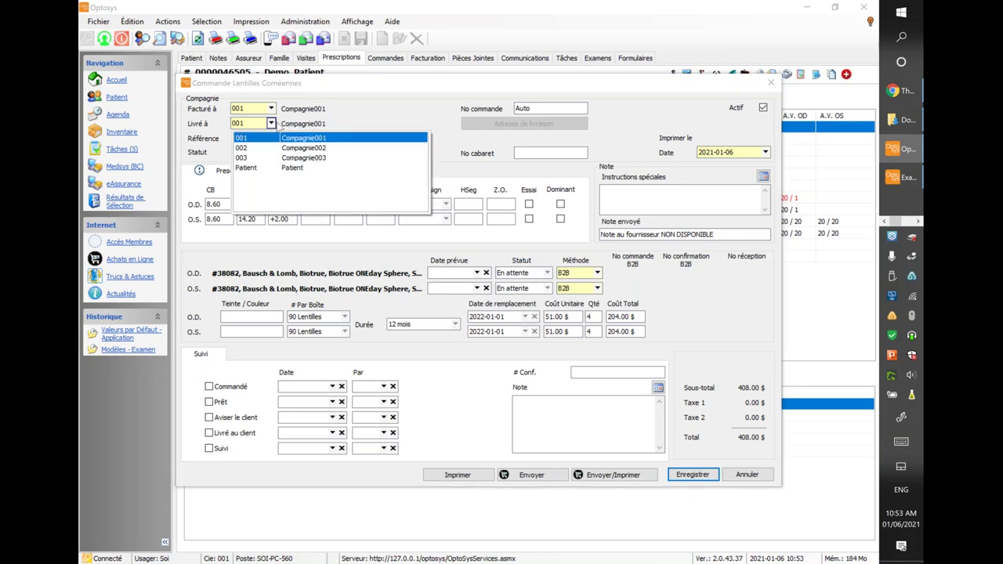
{"action": "left_click", "coordinate": [293, 168]}
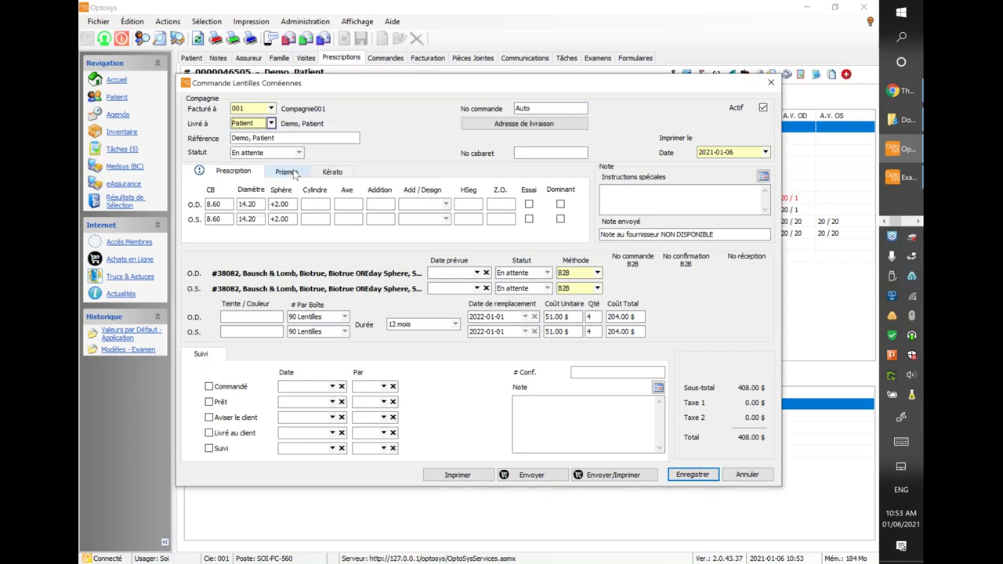
Examine the order's delivery address options, including patient, head of family and new address, and leave without confirming a choice.
{"action": "left_click", "coordinate": [468, 127]}
{"action": "left_click", "coordinate": [553, 227]}
{"action": "left_click", "coordinate": [542, 242]}
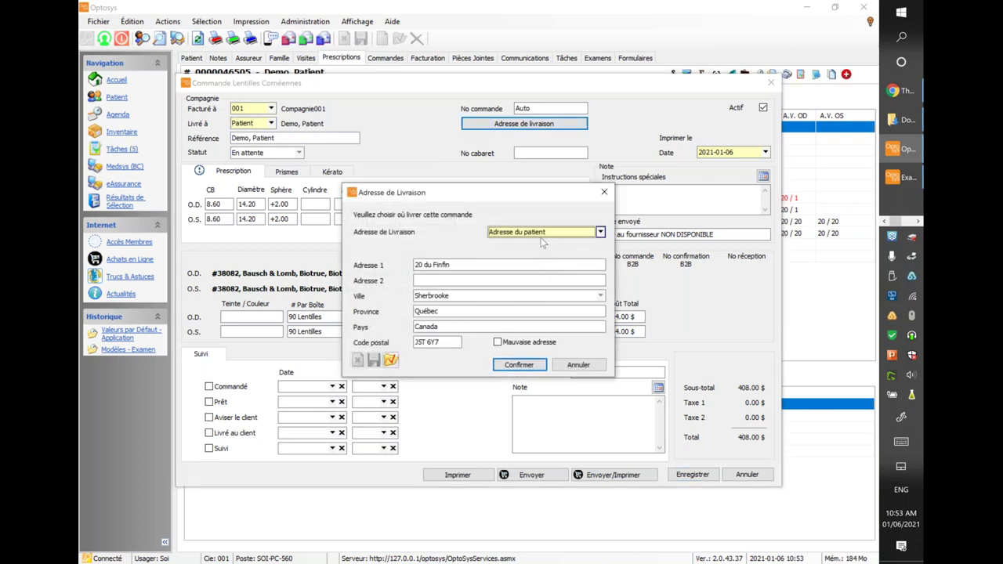
{"action": "left_click", "coordinate": [542, 233]}
{"action": "left_click", "coordinate": [538, 244]}
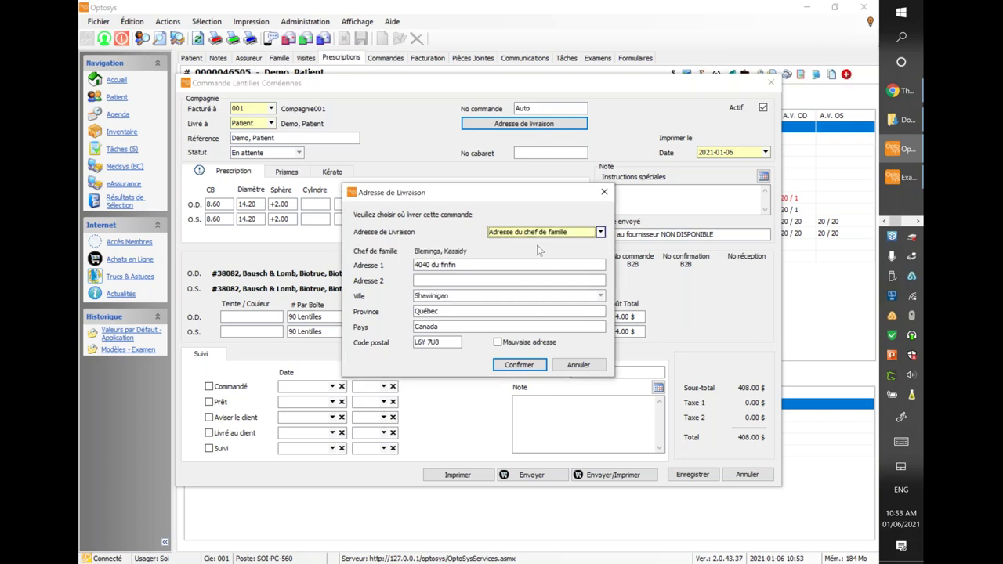
{"action": "left_click", "coordinate": [537, 232]}
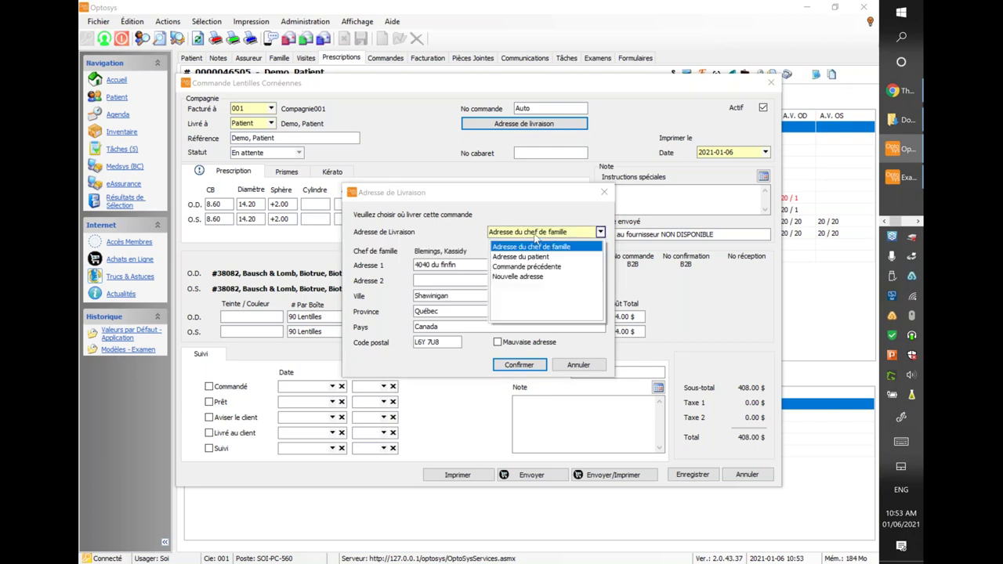
{"action": "left_click", "coordinate": [537, 277]}
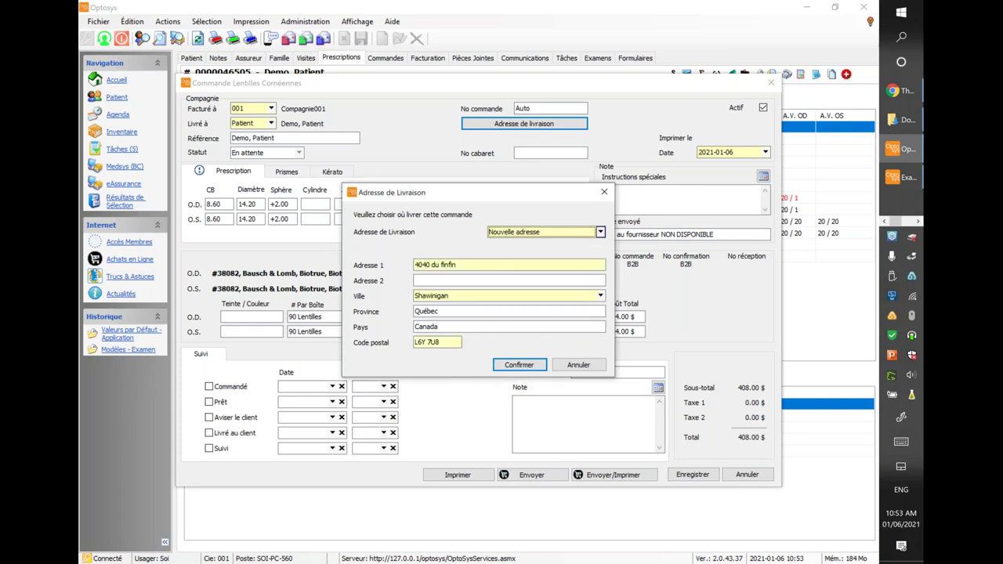
{"action": "left_click", "coordinate": [547, 234]}
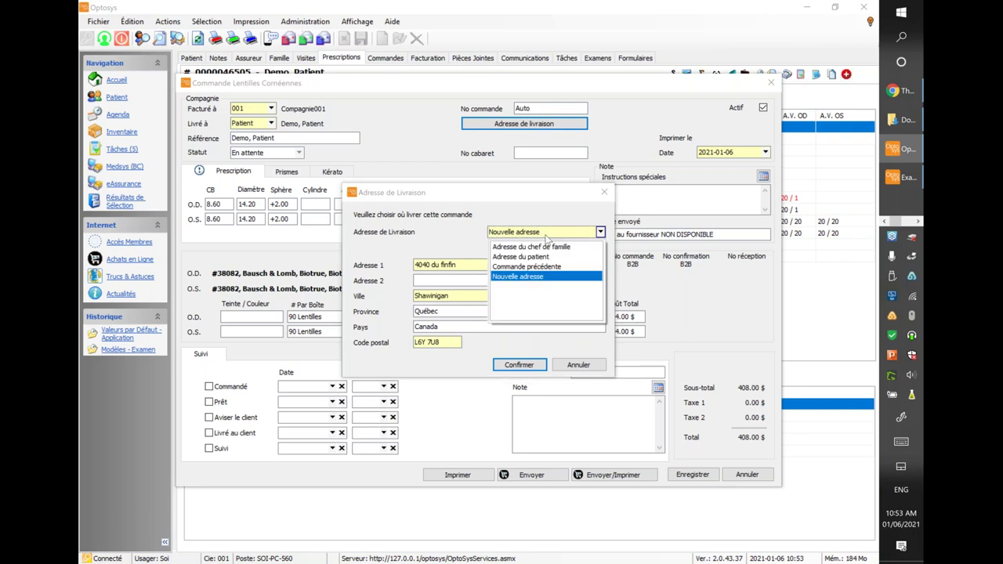
{"action": "left_click", "coordinate": [535, 260]}
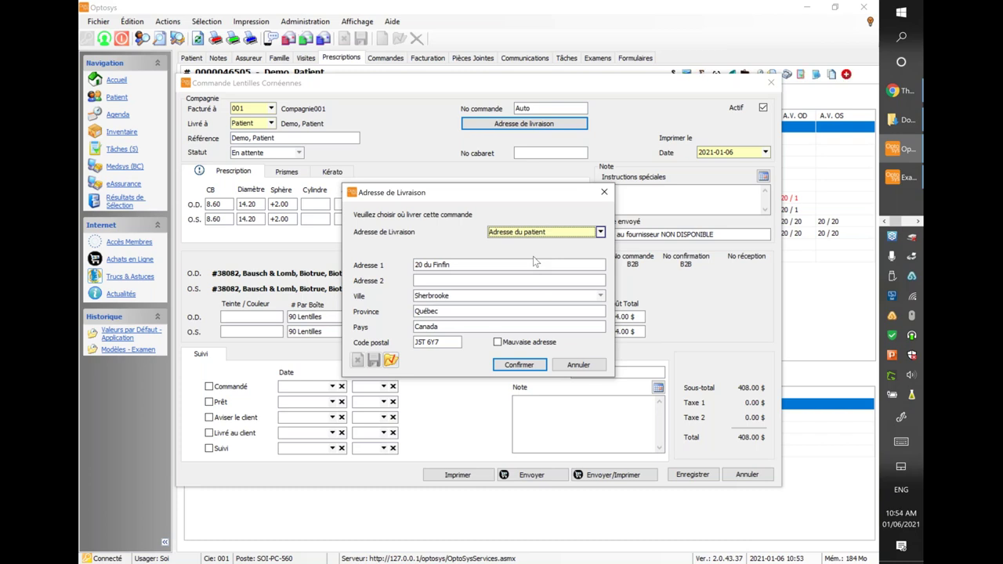
{"action": "key", "text": "Down"}
{"action": "left_click", "coordinate": [502, 233]}
{"action": "left_click", "coordinate": [517, 246]}
{"action": "left_click", "coordinate": [576, 365]}
{"action": "left_click", "coordinate": [461, 300]}
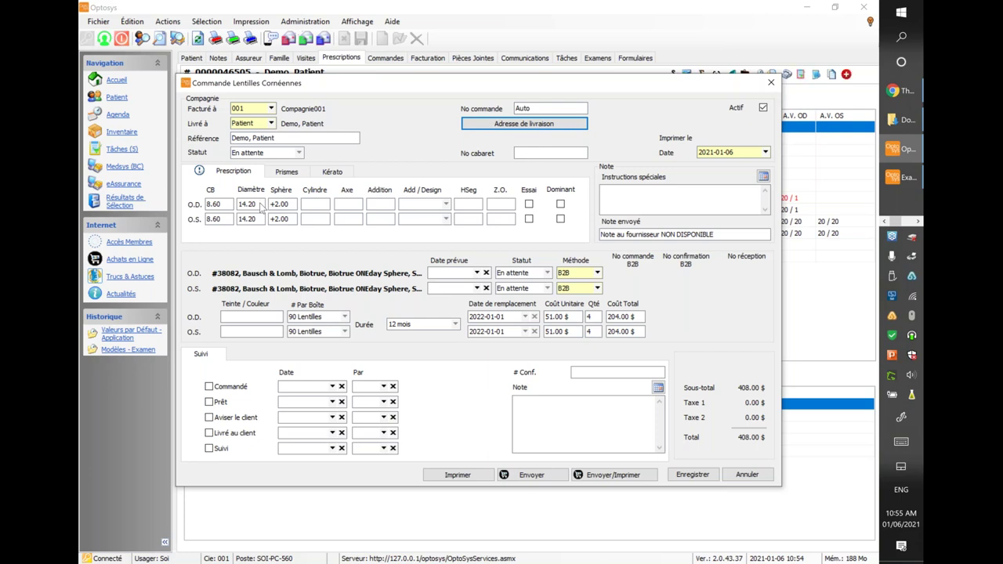
Switch to the contact lens PDF in the browser and review the Produit, Détail avec intervalle and Détail sans intervalle pages.
{"action": "key", "text": "alt+Tab"}
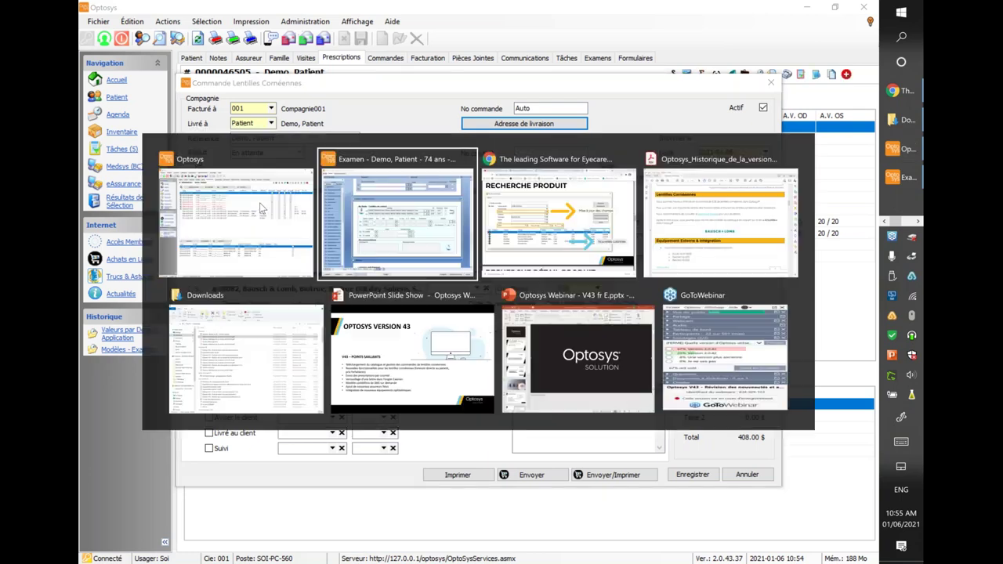
{"action": "key", "text": "alt+Tab"}
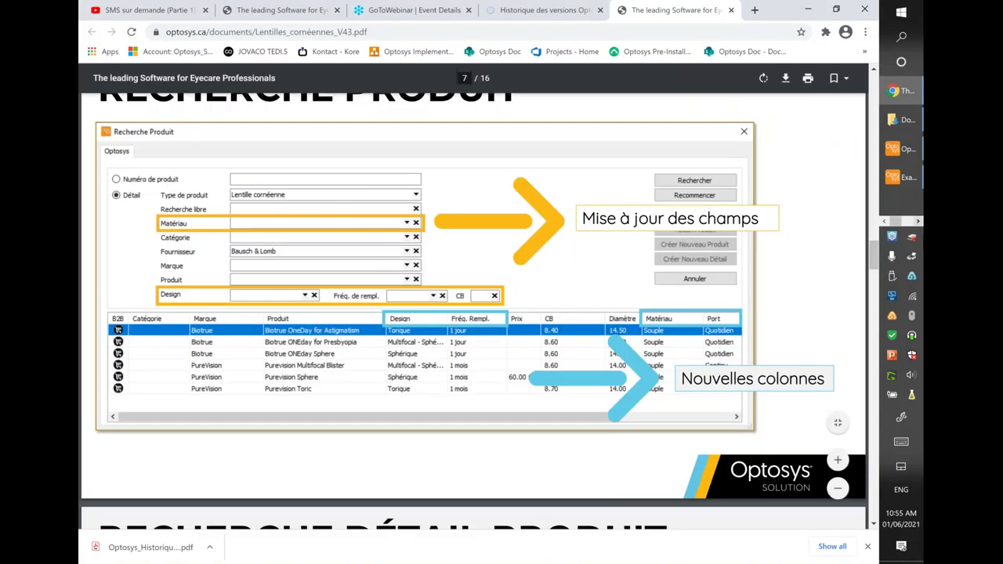
{"action": "scroll", "coordinate": [840, 254], "scroll_direction": "up", "scroll_amount": 1}
{"action": "left_click_drag", "start_coordinate": [876, 255], "coordinate": [875, 140]}
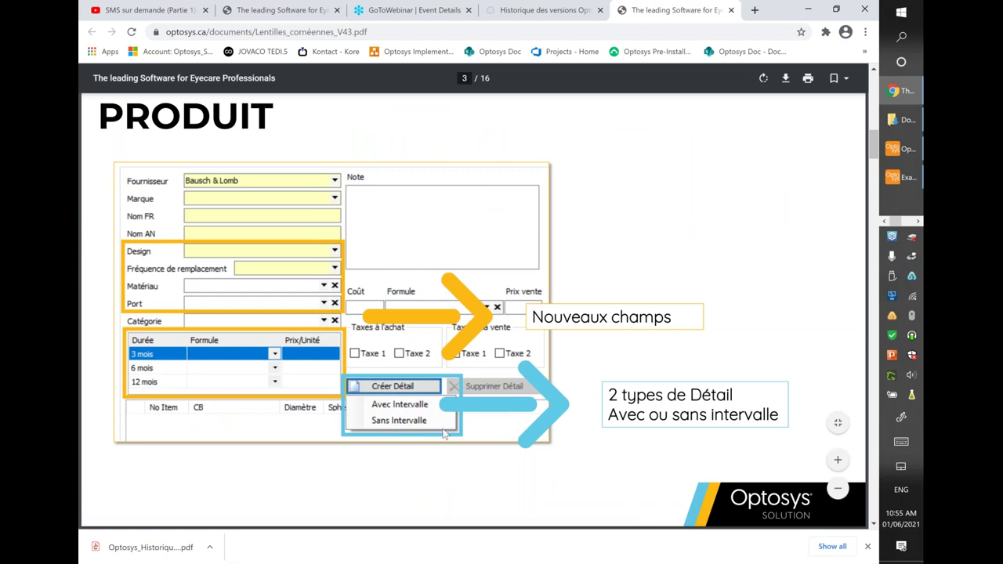
{"action": "scroll", "coordinate": [444, 435], "scroll_direction": "down", "scroll_amount": 3}
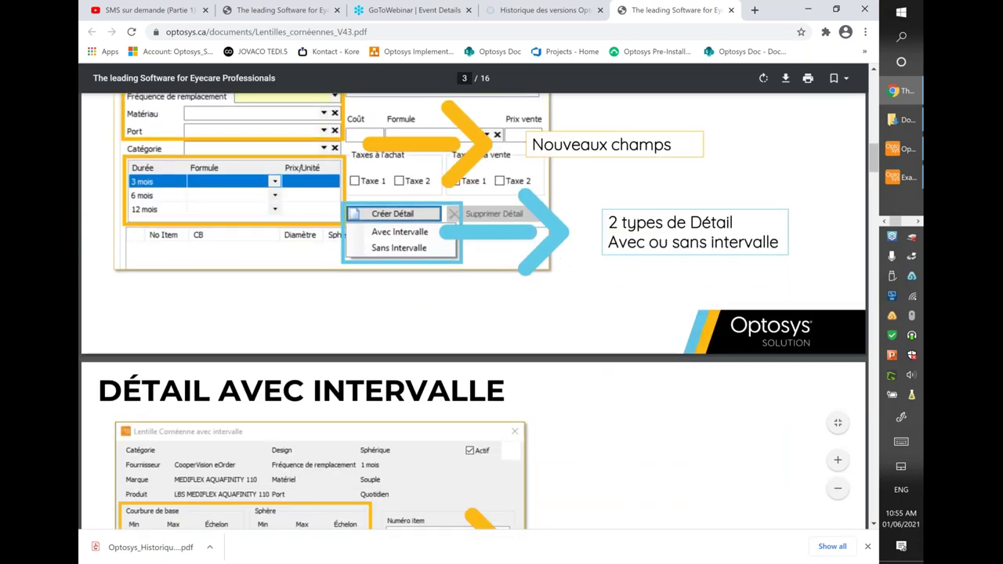
{"action": "scroll", "coordinate": [444, 435], "scroll_direction": "down", "scroll_amount": 2}
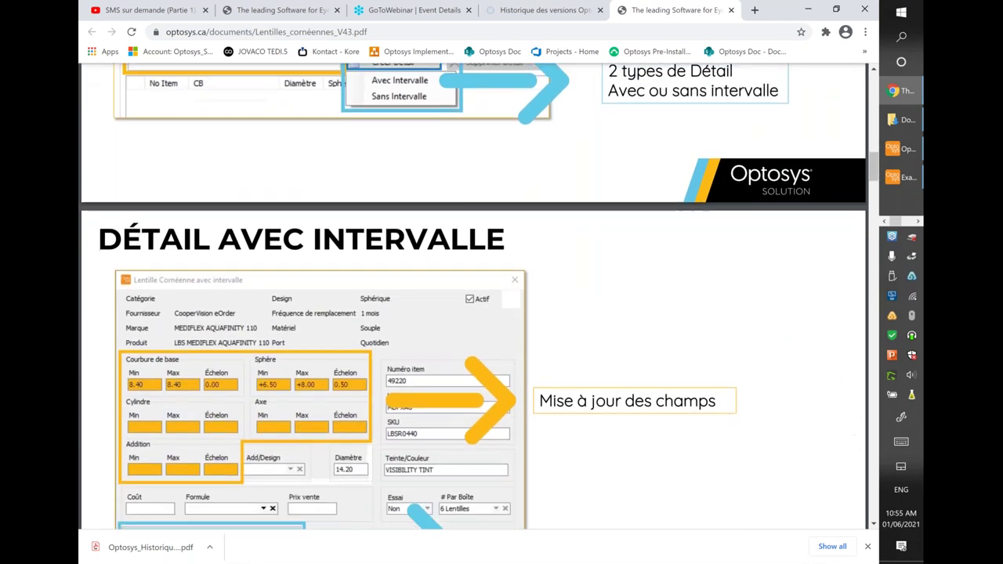
{"action": "scroll", "coordinate": [474, 296], "scroll_direction": "down", "scroll_amount": 1}
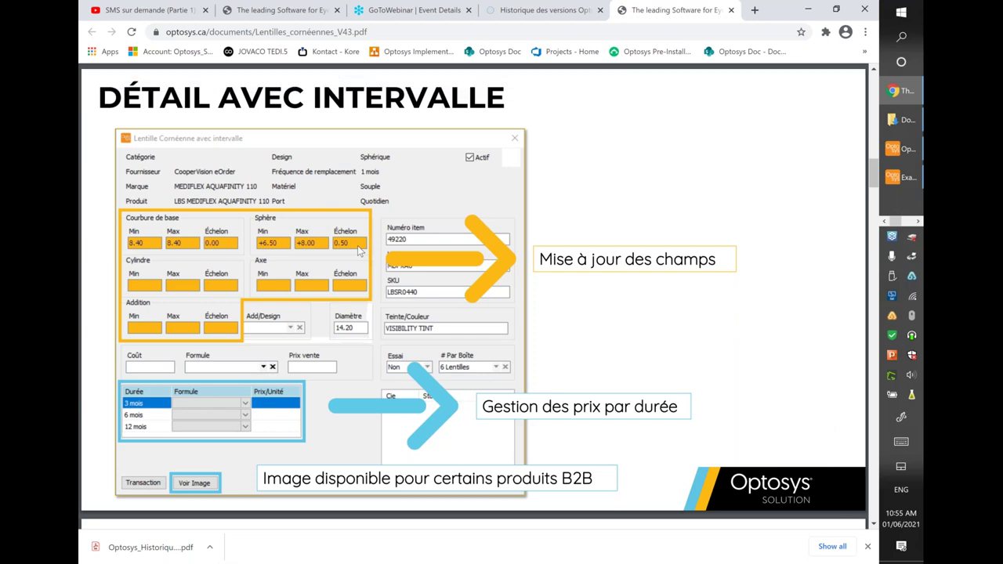
{"action": "scroll", "coordinate": [359, 250], "scroll_direction": "down", "scroll_amount": 5}
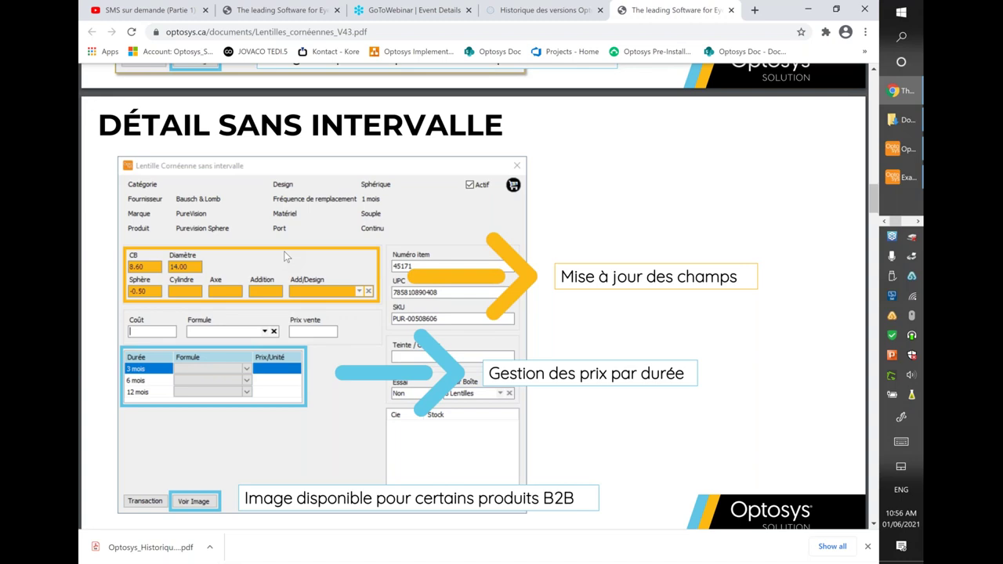
Return to the Détail avec intervalle page of the PDF and compare its fields and per-duration pricing with Détail sans intervalle.
{"action": "scroll", "coordinate": [286, 256], "scroll_direction": "up", "scroll_amount": 7}
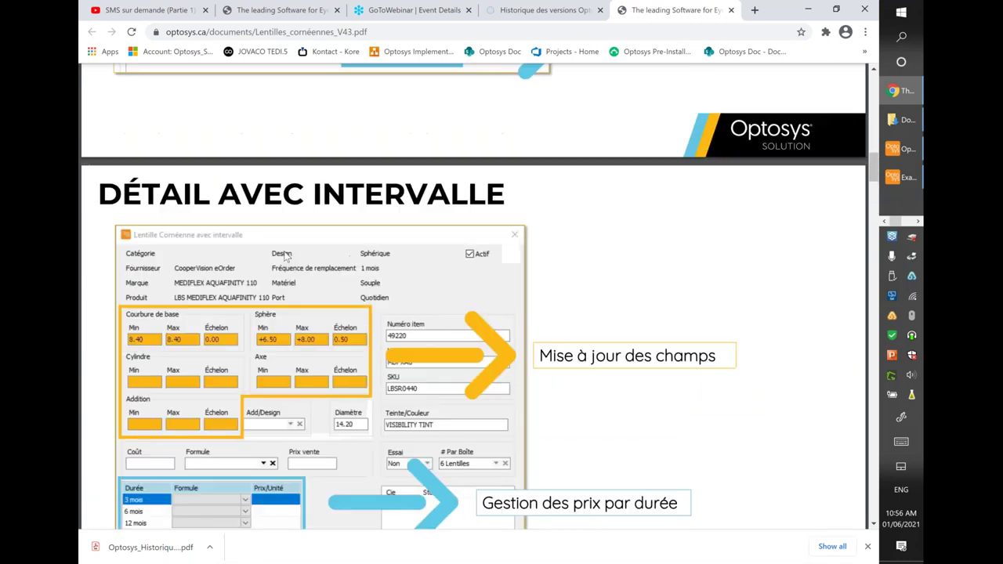
{"action": "scroll", "coordinate": [286, 256], "scroll_direction": "down", "scroll_amount": 1}
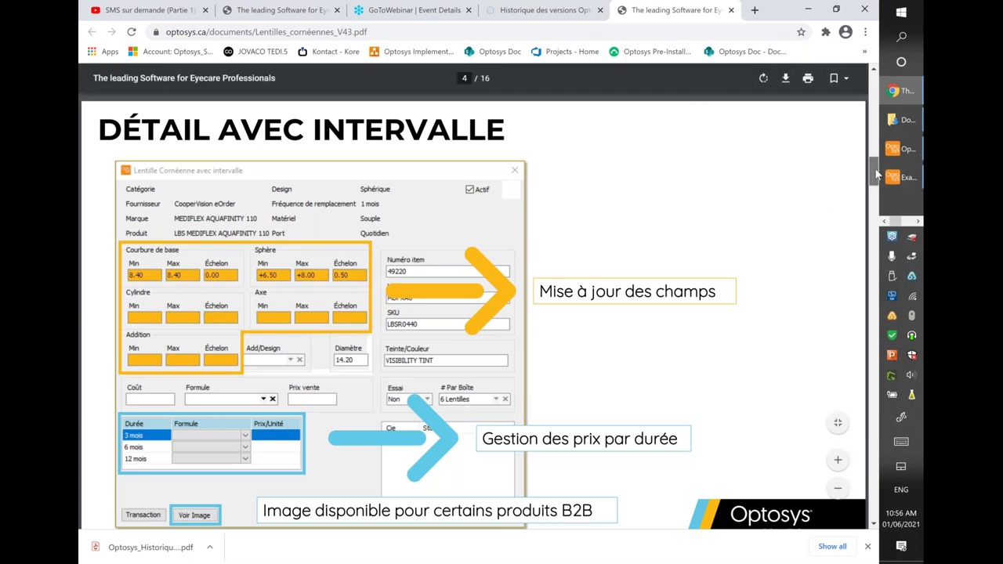
{"action": "left_click_drag", "start_coordinate": [876, 173], "coordinate": [876, 188]}
{"action": "scroll", "coordinate": [875, 183], "scroll_direction": "down", "scroll_amount": 2}
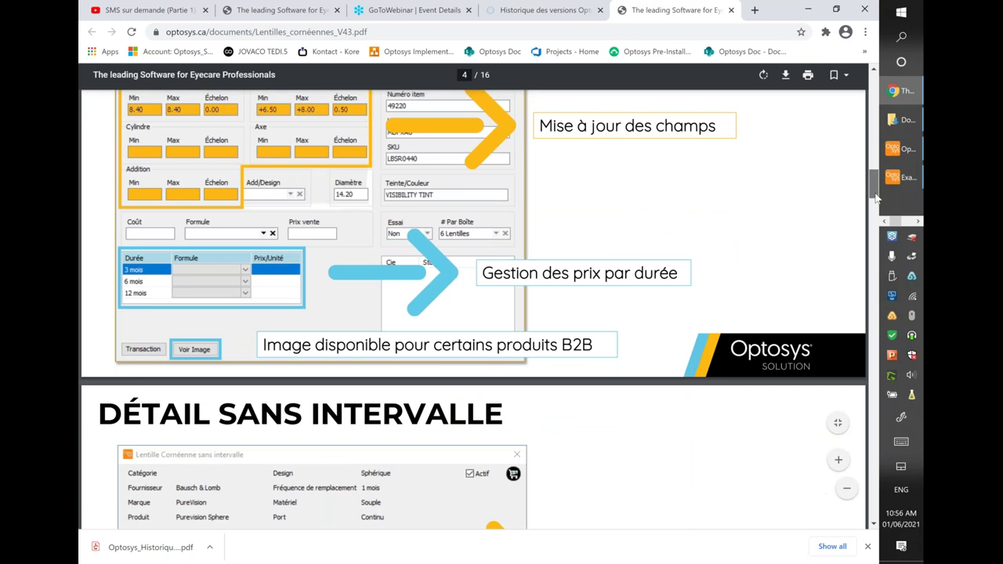
{"action": "scroll", "coordinate": [873, 209], "scroll_direction": "down", "scroll_amount": 5}
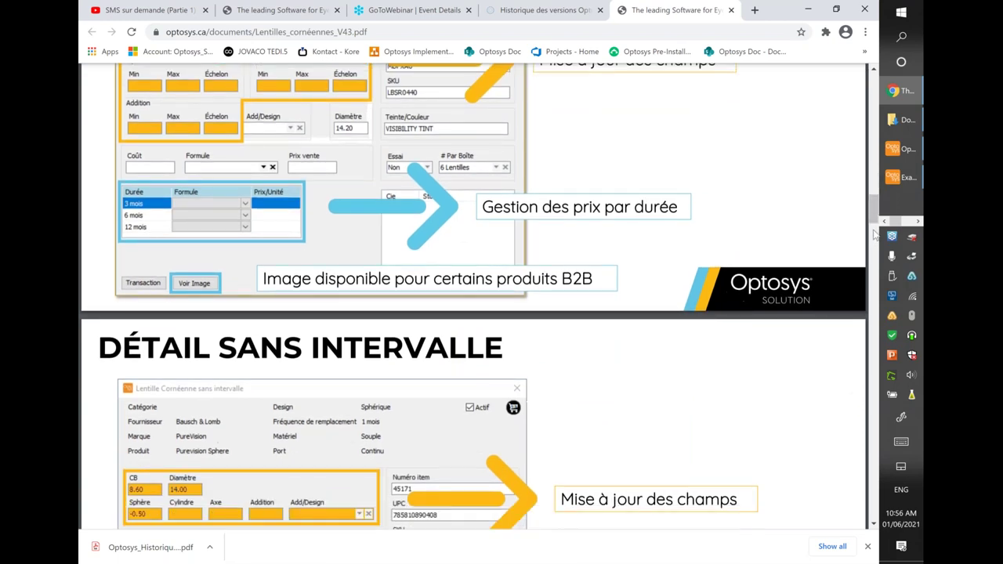
Review the search filters and column layout on the Recherche détail produit and Gestion de produit pages of the PDF.
{"action": "left_click_drag", "start_coordinate": [872, 209], "coordinate": [879, 291]}
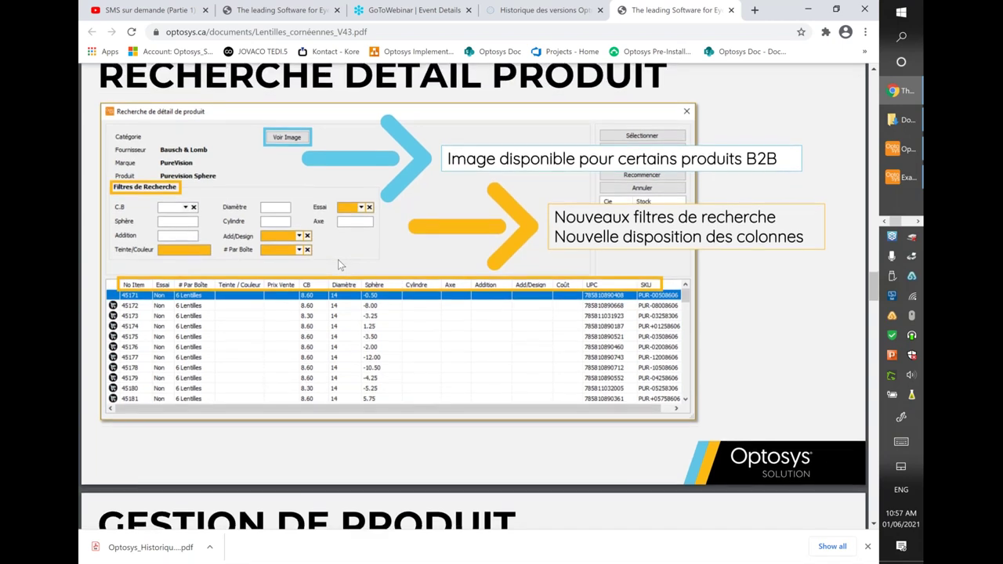
{"action": "scroll", "coordinate": [339, 264], "scroll_direction": "down", "scroll_amount": 3}
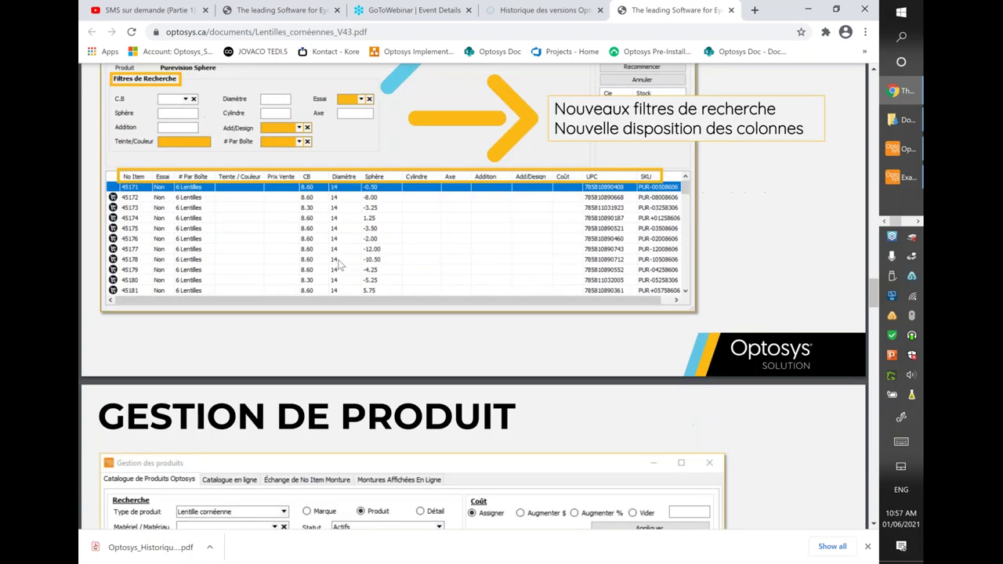
{"action": "scroll", "coordinate": [339, 265], "scroll_direction": "down", "scroll_amount": 3}
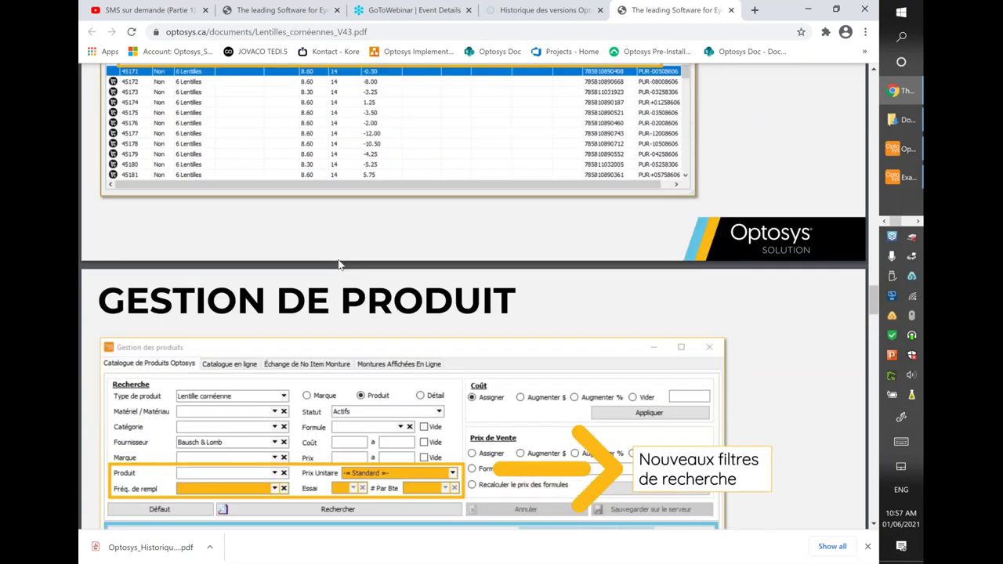
{"action": "scroll", "coordinate": [340, 264], "scroll_direction": "down", "scroll_amount": 3}
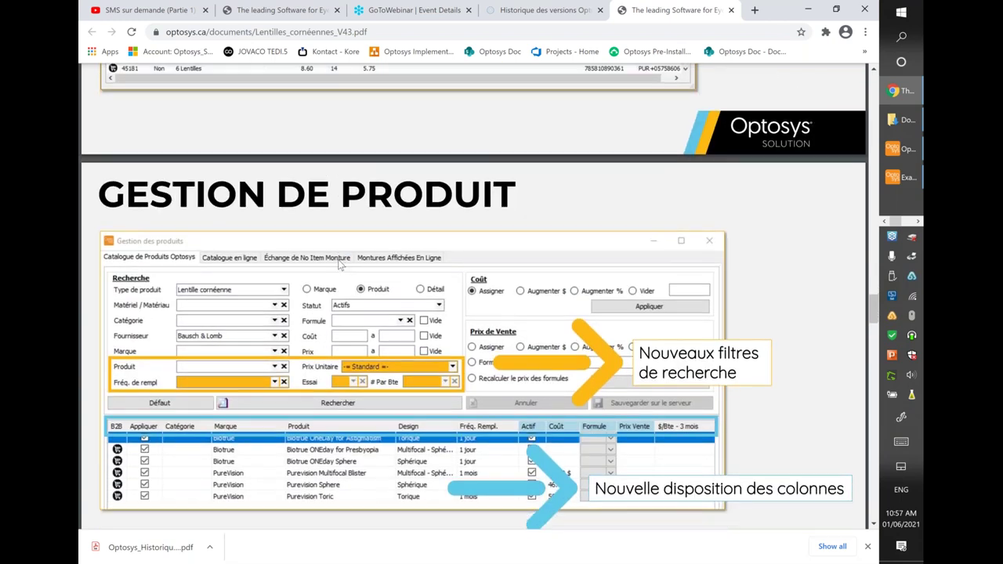
{"action": "scroll", "coordinate": [340, 265], "scroll_direction": "down", "scroll_amount": 2}
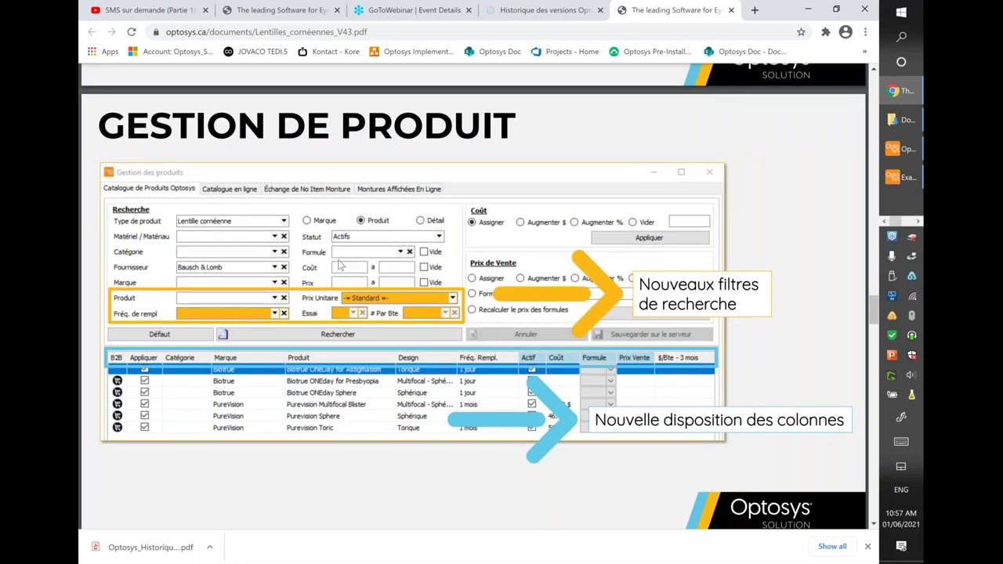